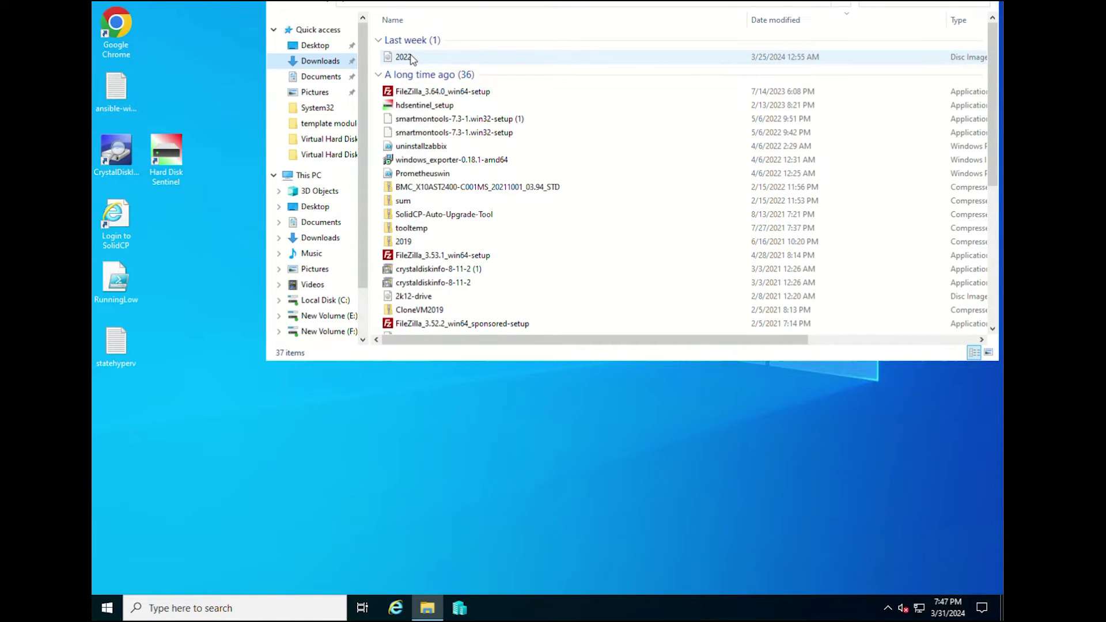
# Step: Select the 2022.ISO file listed under Last week in Downloads
pyautogui.click(413, 59)
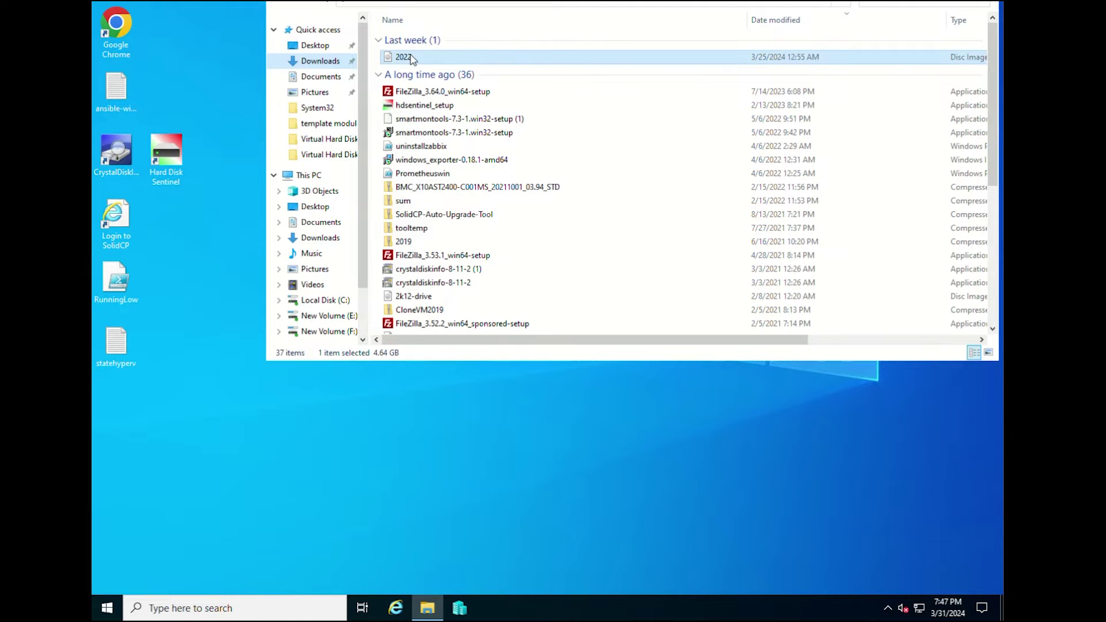
# Step: Mount 2022.ISO past the security warning, run setup from the DVD drive, and reposition its window
pyautogui.doubleClick(412, 59)
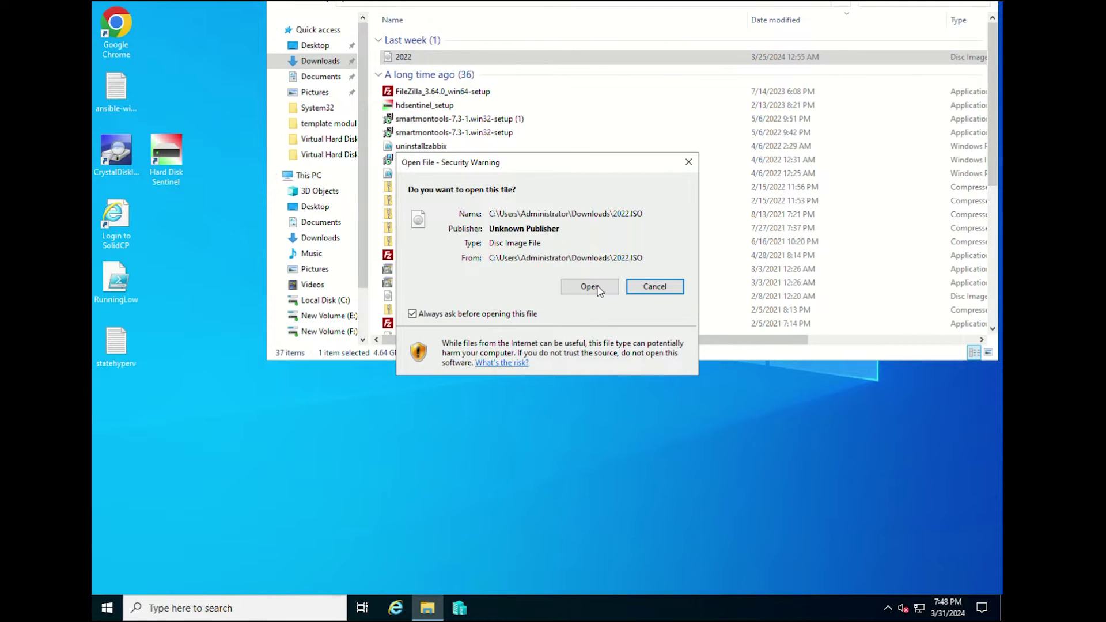
pyautogui.click(595, 289)
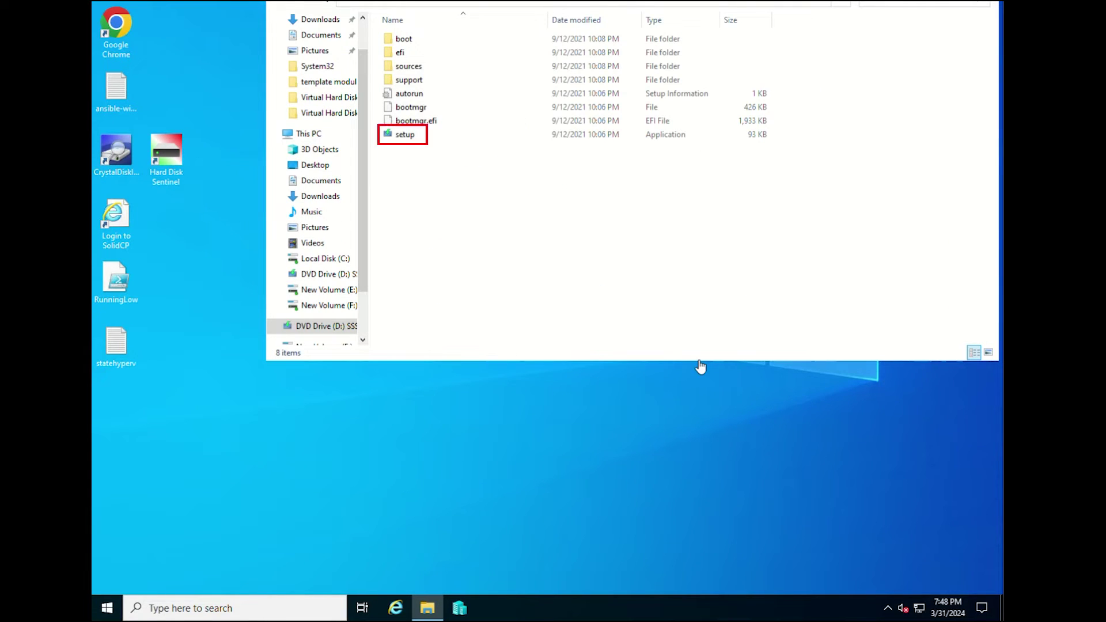
pyautogui.doubleClick(404, 138)
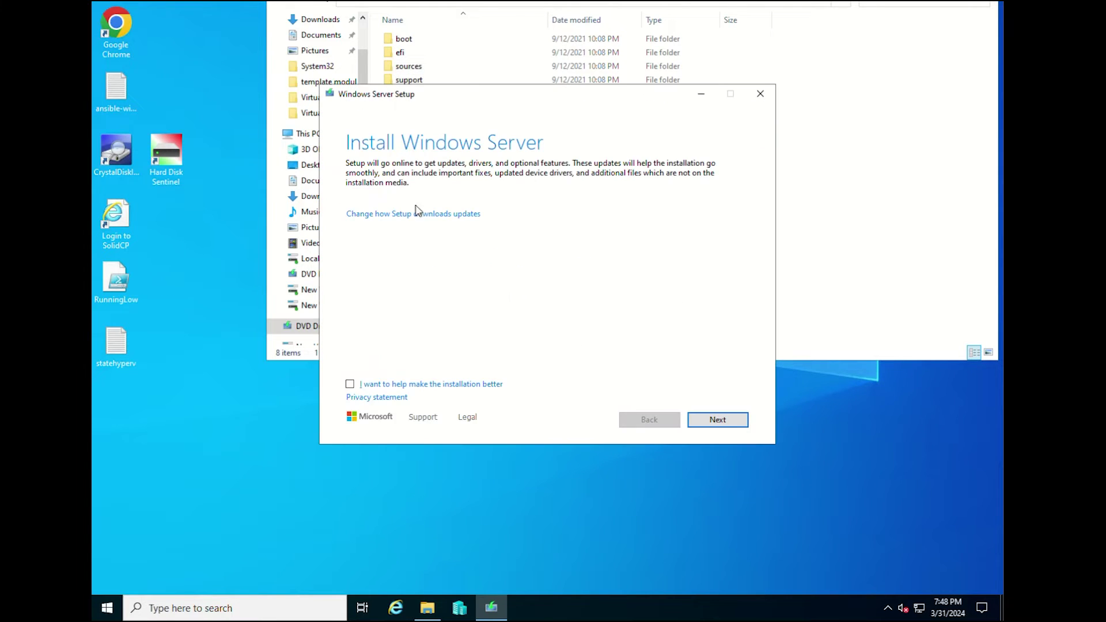
pyautogui.moveTo(459, 96); pyautogui.dragTo(381, 107)
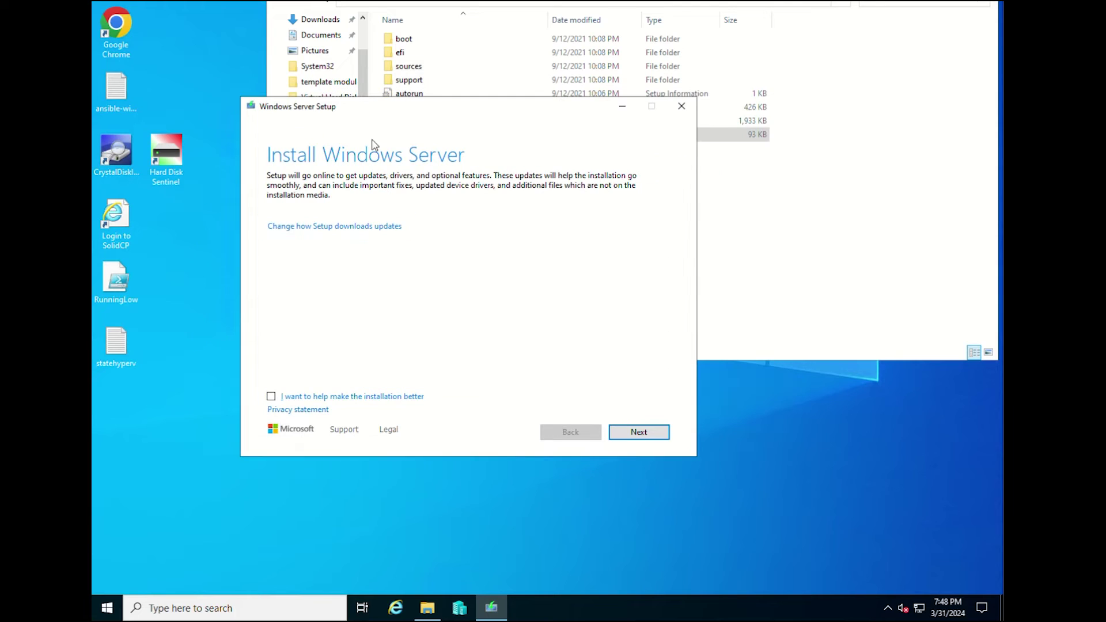
# Step: Tell Setup not to download updates right now
pyautogui.click(369, 228)
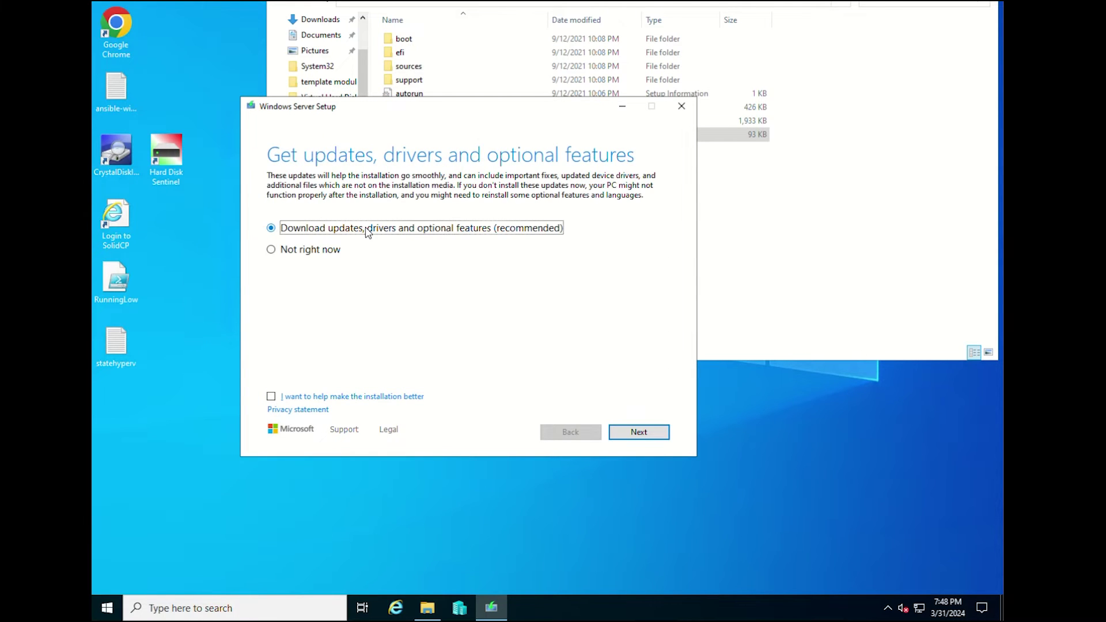
pyautogui.click(273, 252)
pyautogui.click(640, 432)
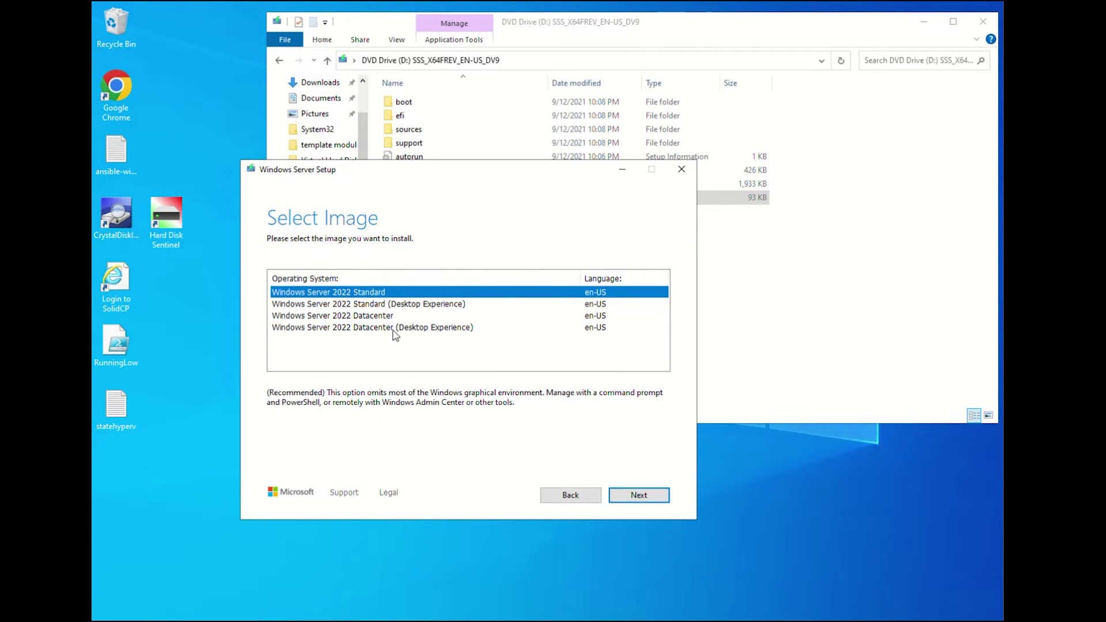
# Step: Choose Datacenter (Desktop Experience), accept the license, and keep files, settings and apps
pyautogui.click(394, 329)
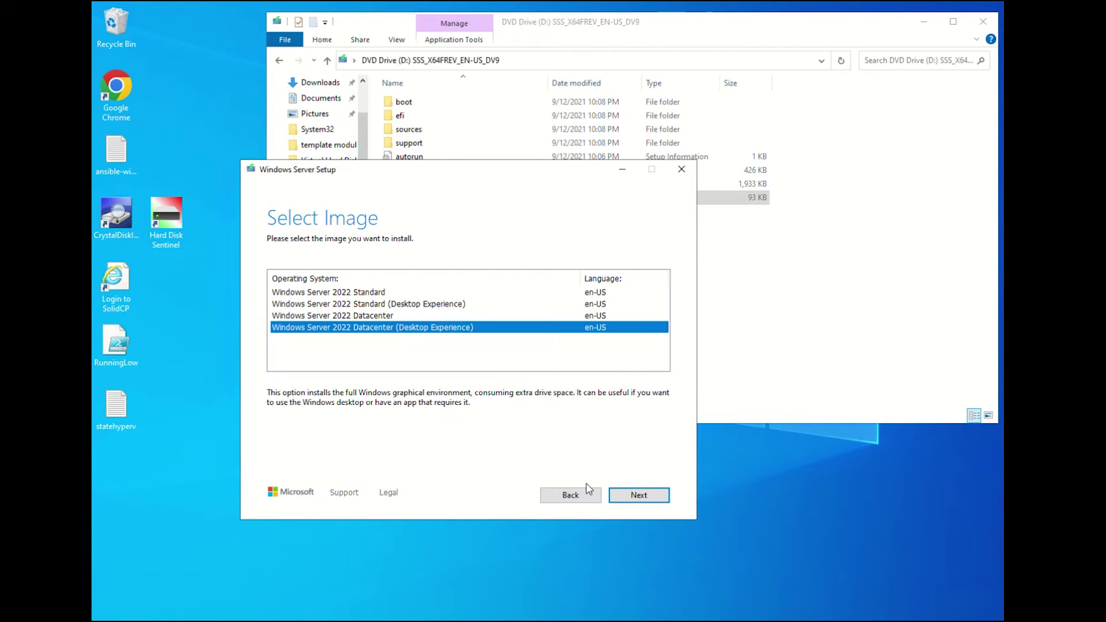
pyautogui.click(636, 495)
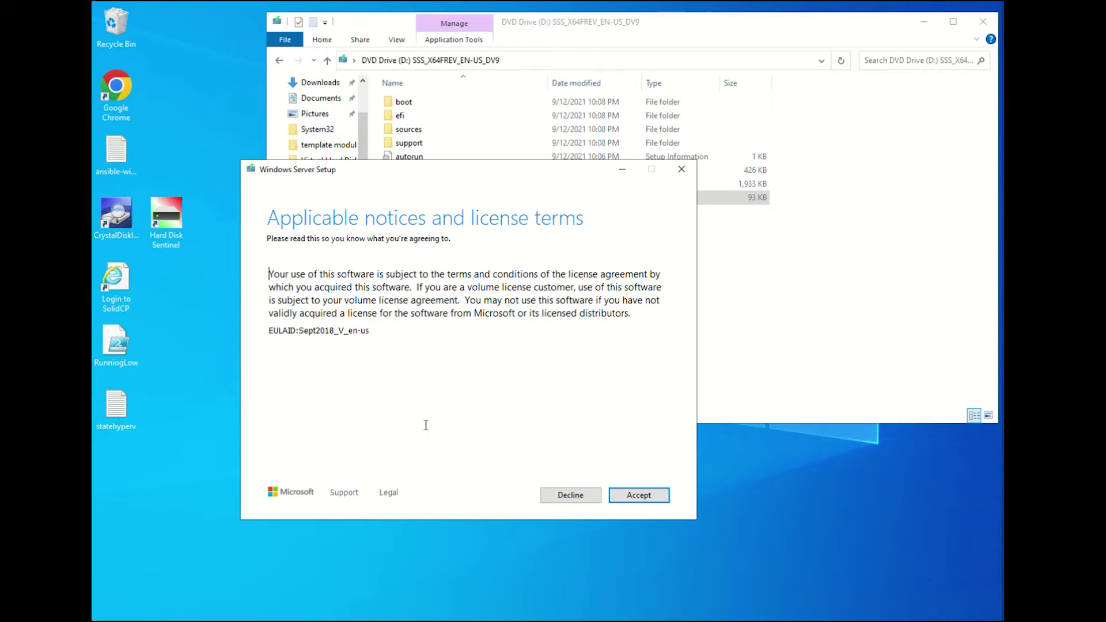
pyautogui.click(636, 496)
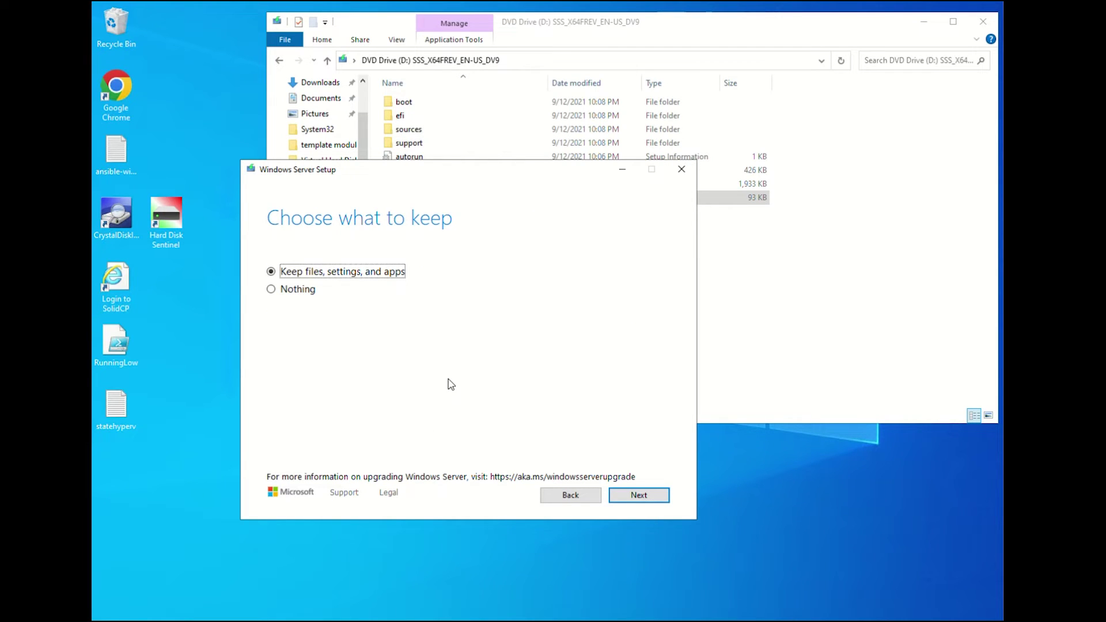
pyautogui.click(638, 496)
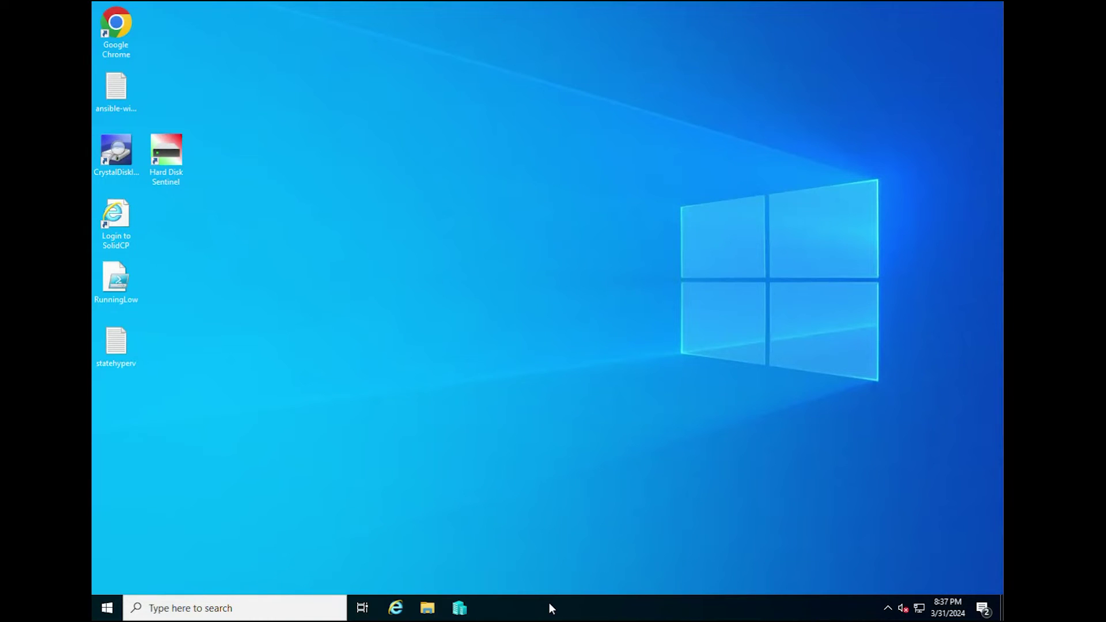
# Step: Start a role-based Add Roles and Features install targeting this server from Server Manager
pyautogui.click(107, 608)
pyautogui.click(339, 254)
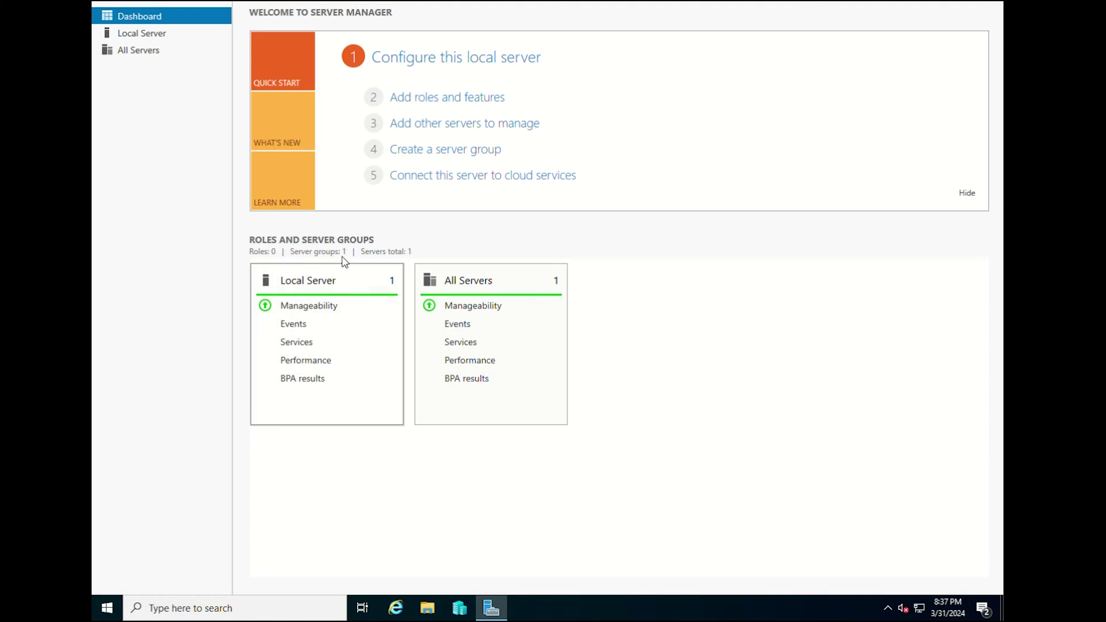
pyautogui.click(861, 38)
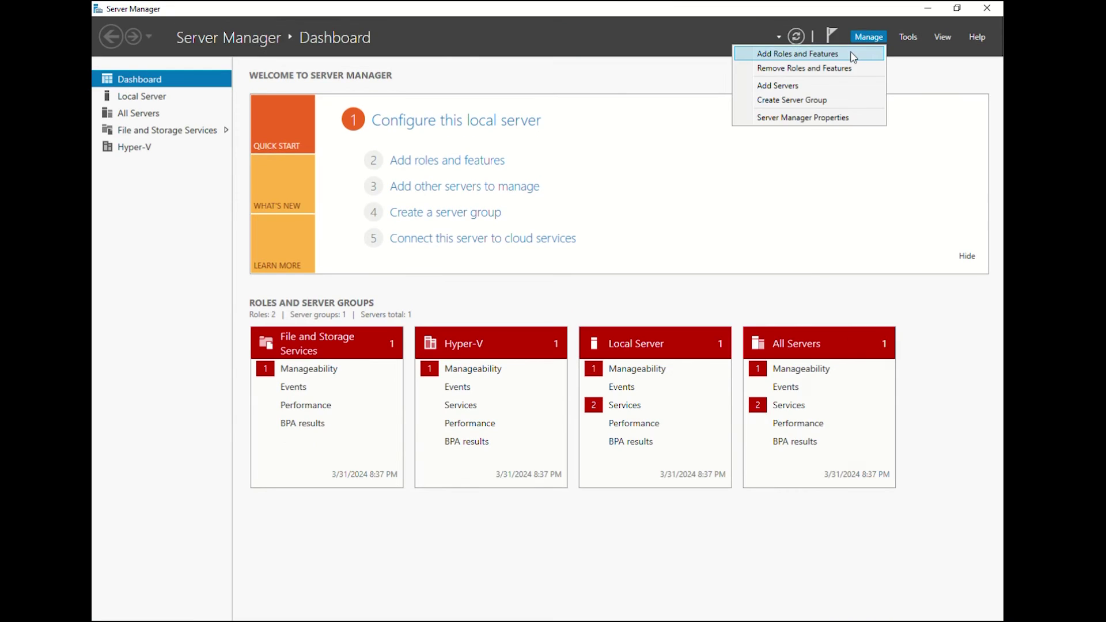
pyautogui.click(513, 404)
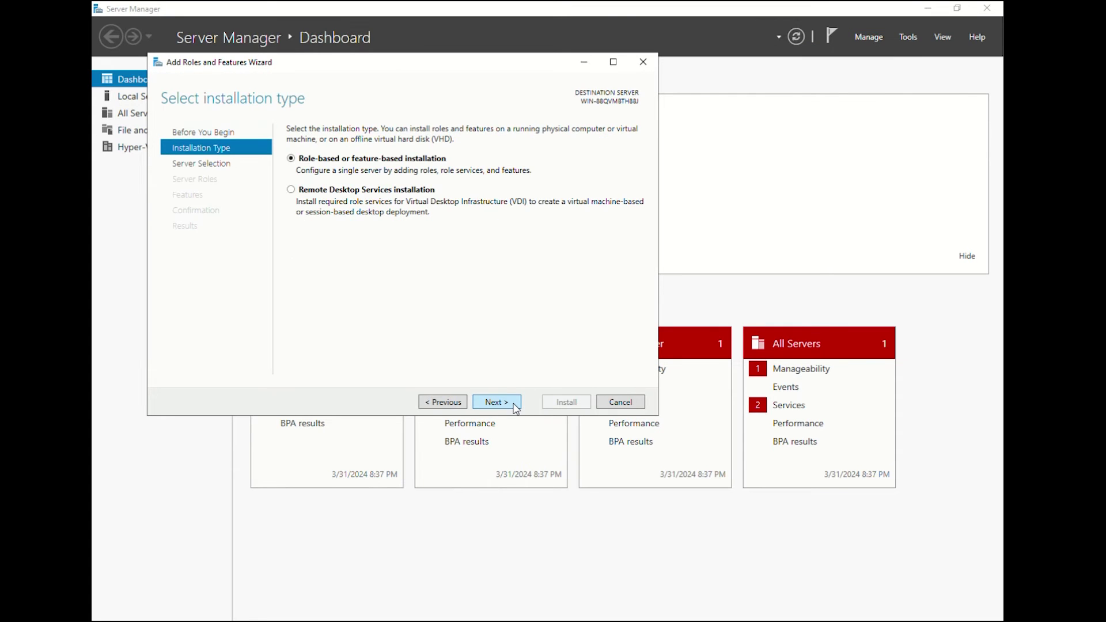
pyautogui.click(513, 405)
pyautogui.click(513, 405)
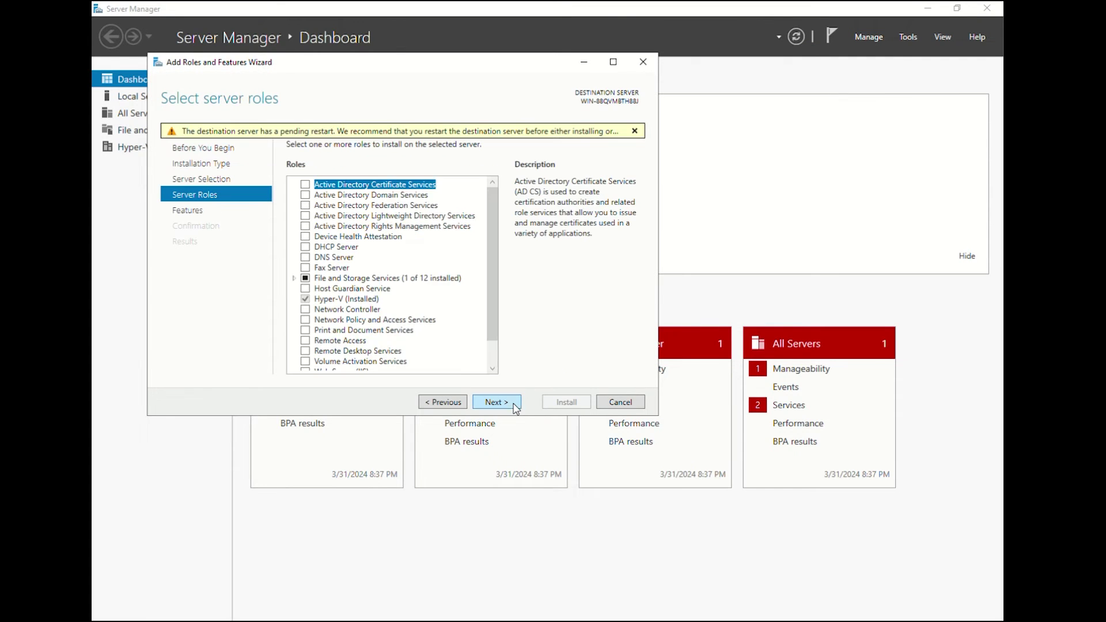
pyautogui.scroll(-1, 385, 341)
# Step: Install Web Server (IIS) with its management tools and default role services
pyautogui.click(307, 350)
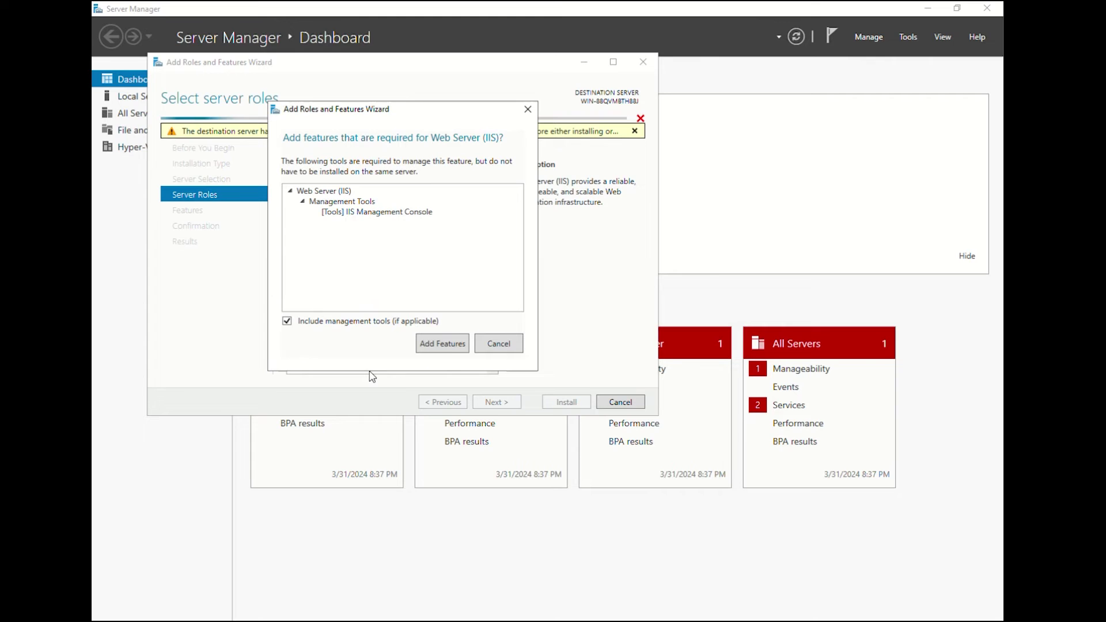
pyautogui.click(444, 344)
pyautogui.click(494, 403)
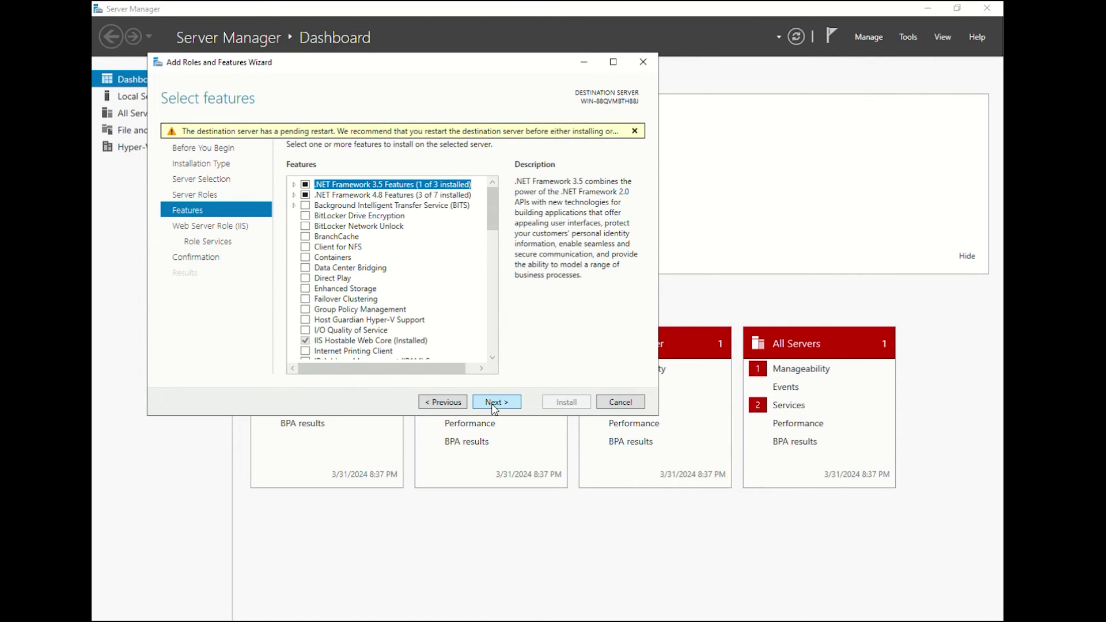
pyautogui.click(494, 405)
pyautogui.click(495, 404)
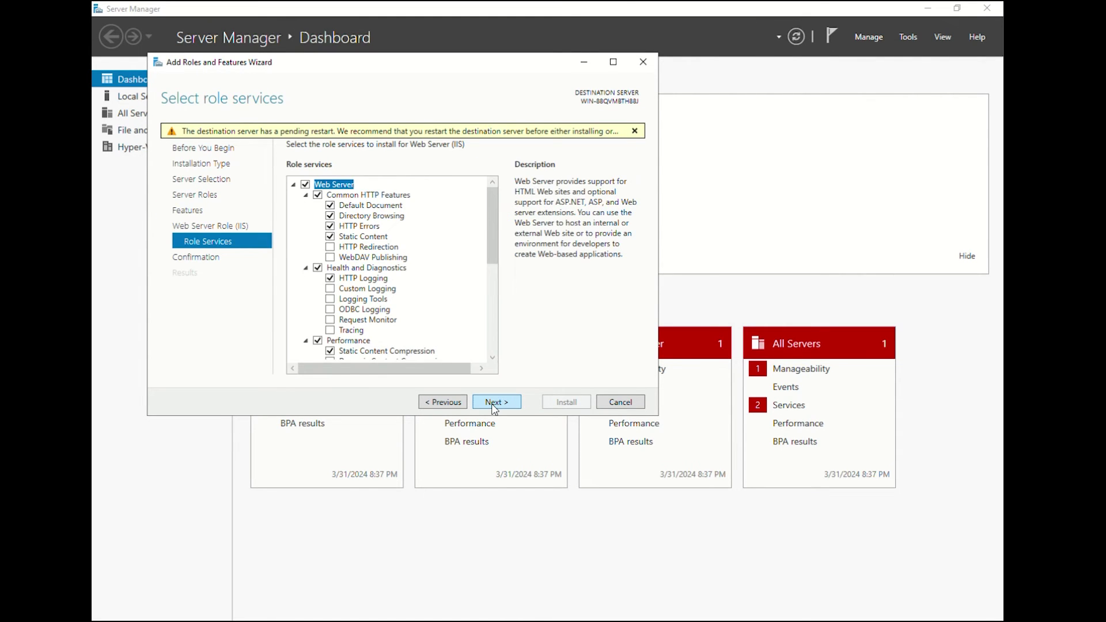
pyautogui.click(494, 403)
pyautogui.click(634, 130)
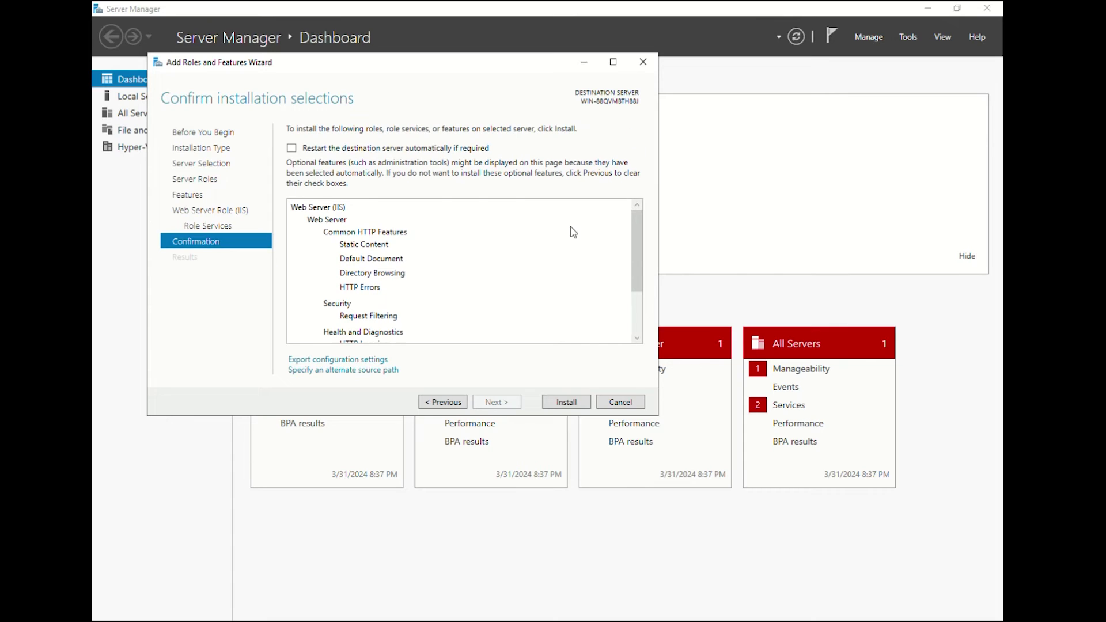
pyautogui.click(563, 406)
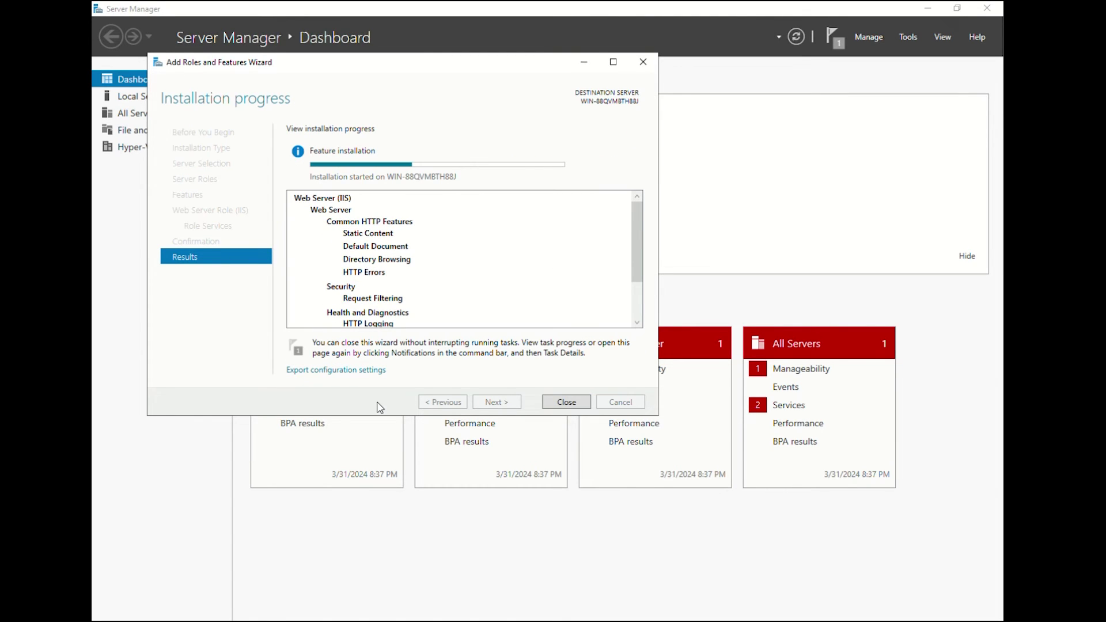